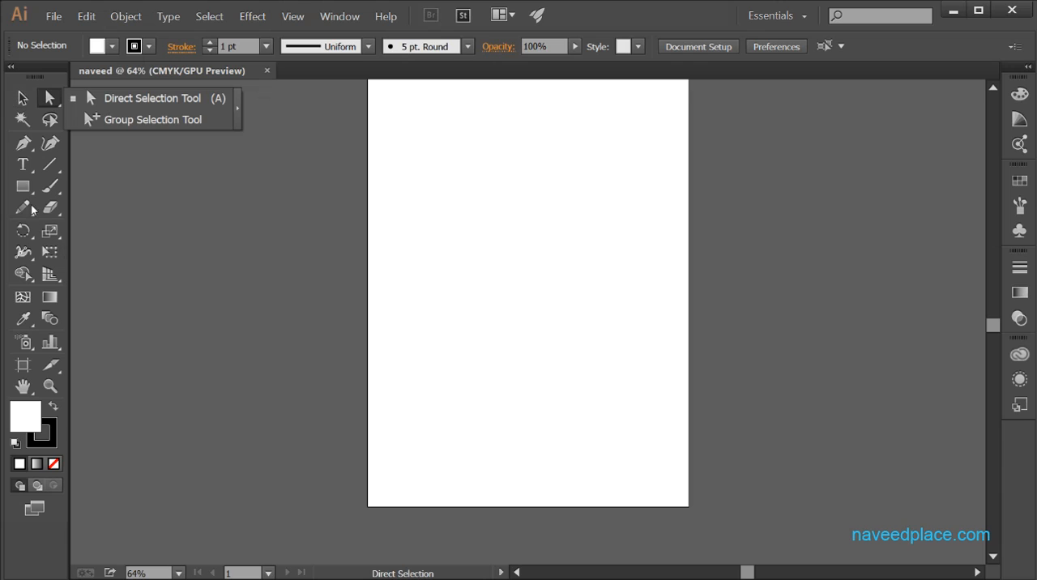
- Draw a rectangle in the upper part of the artboard and fill it with yellow
left_click(24, 191)
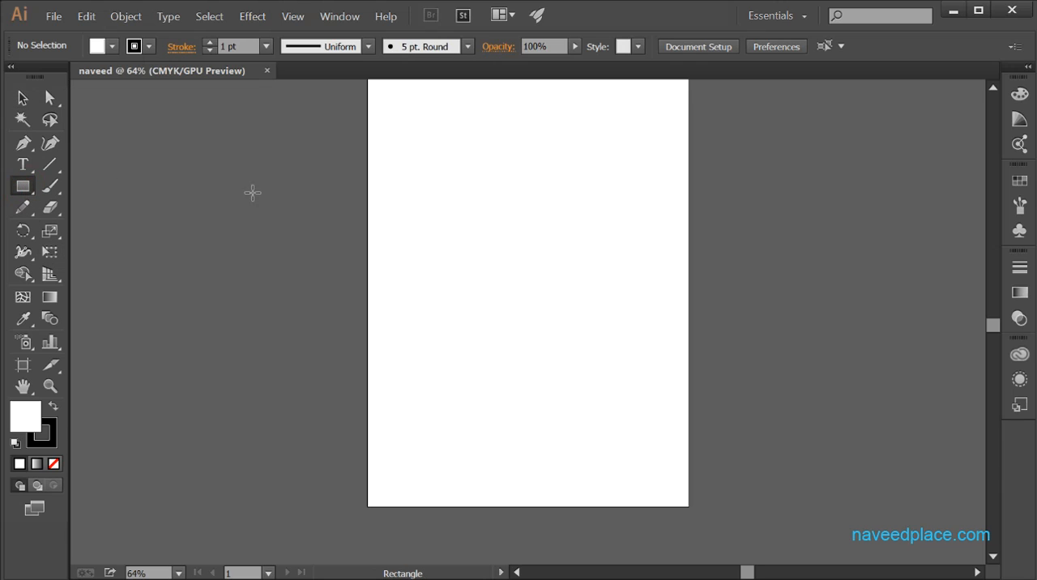
left_click_drag(403, 153, 531, 226)
left_click(113, 46)
left_click(27, 77)
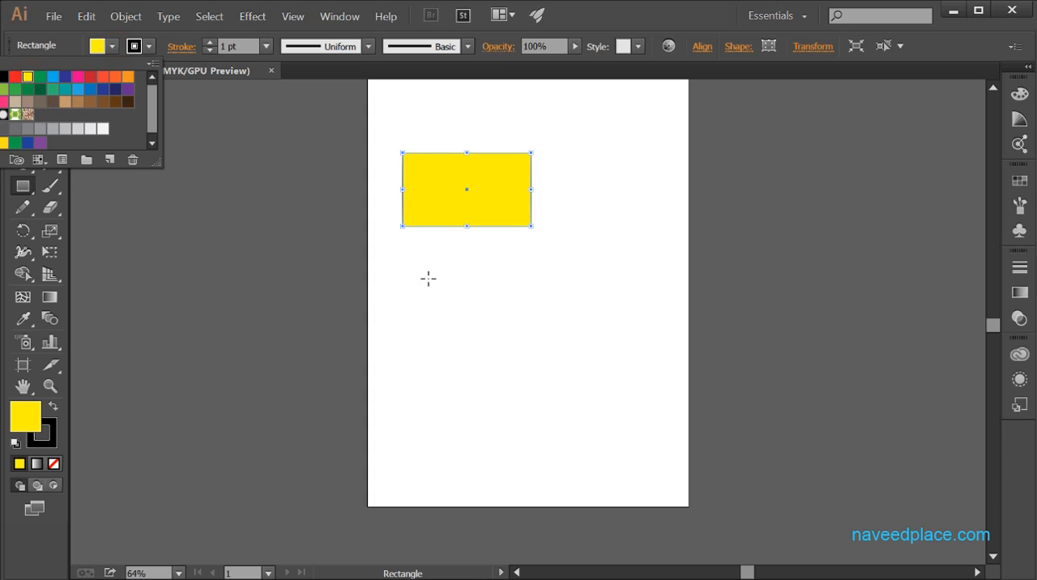
- Draw a second, slightly larger yellow rectangle below the first one
left_click(419, 276)
left_click_drag(408, 308, 545, 403)
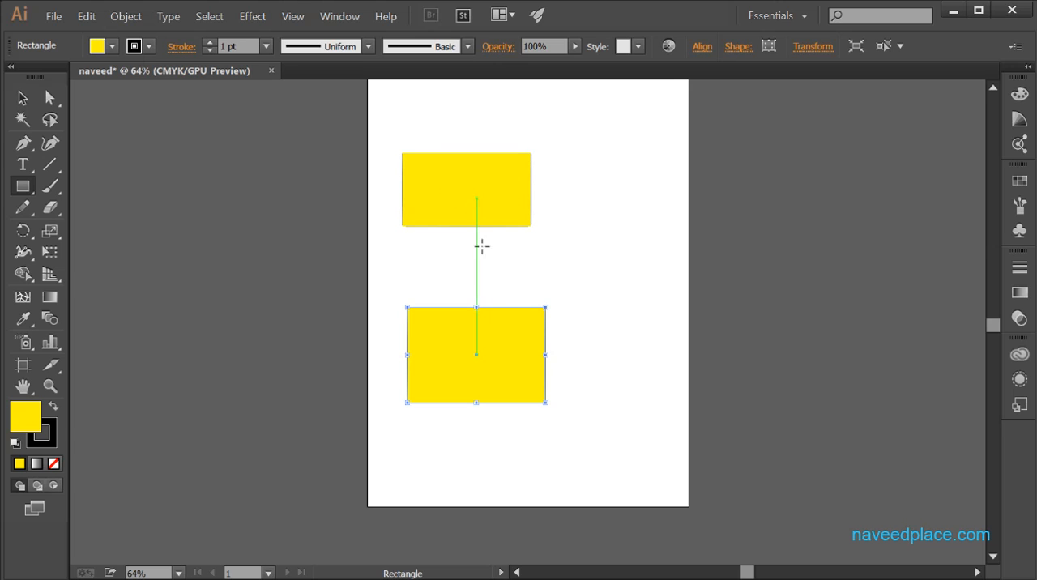
left_click(486, 354)
left_click(557, 316)
left_click(595, 314)
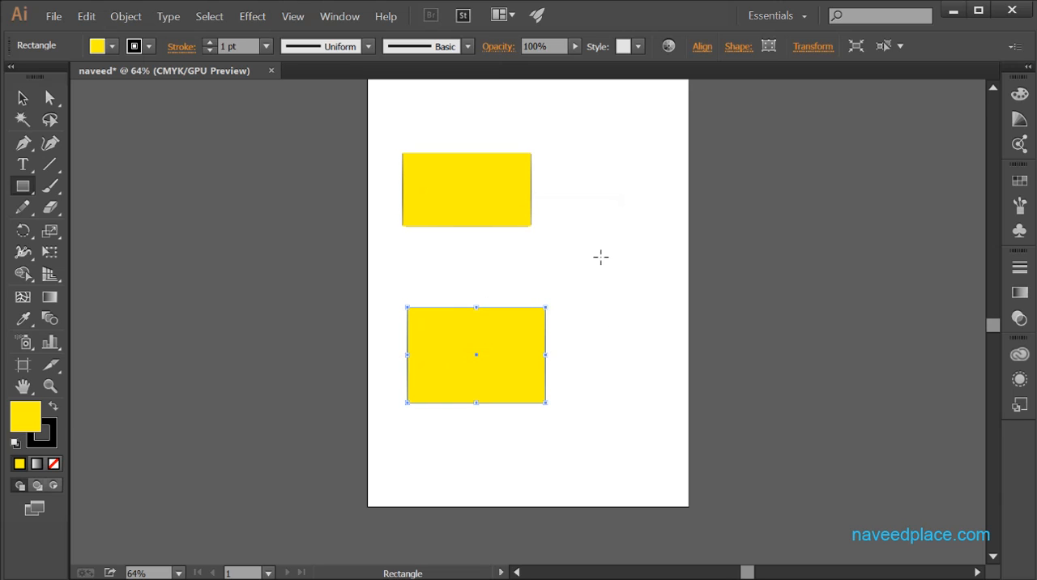
- Use the Selection tool to make the upper rectangle wider and taller and rotate it clockwise
left_click(21, 98)
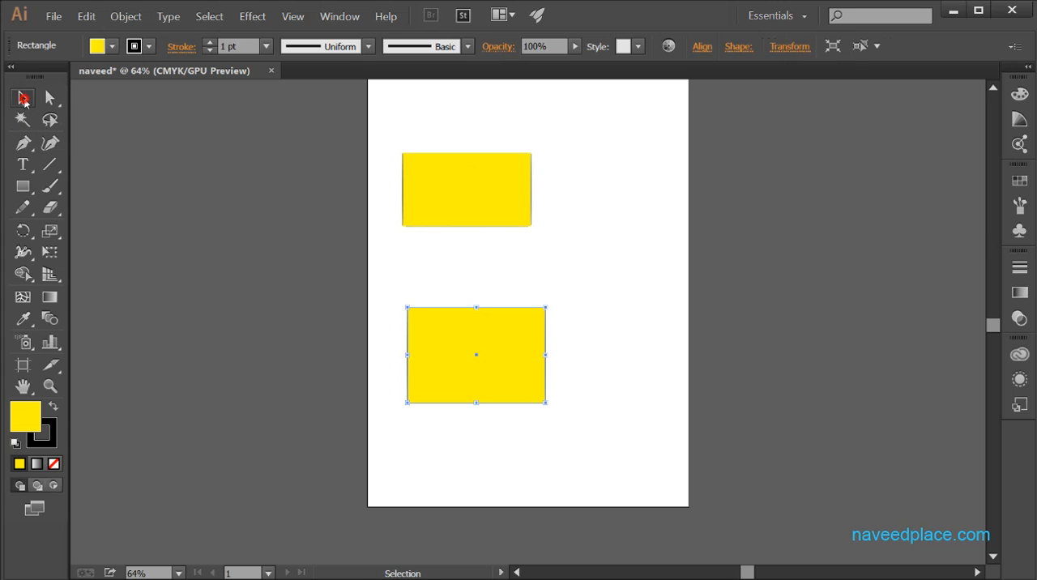
left_click(479, 218)
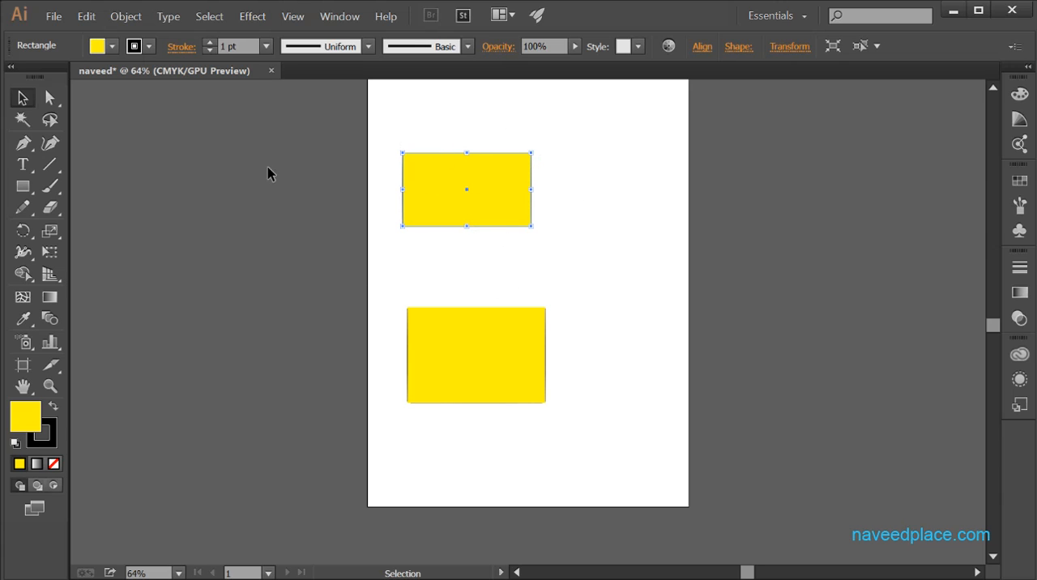
left_click_drag(534, 190, 646, 191)
left_click_drag(521, 227, 528, 295)
left_click_drag(651, 151, 667, 240)
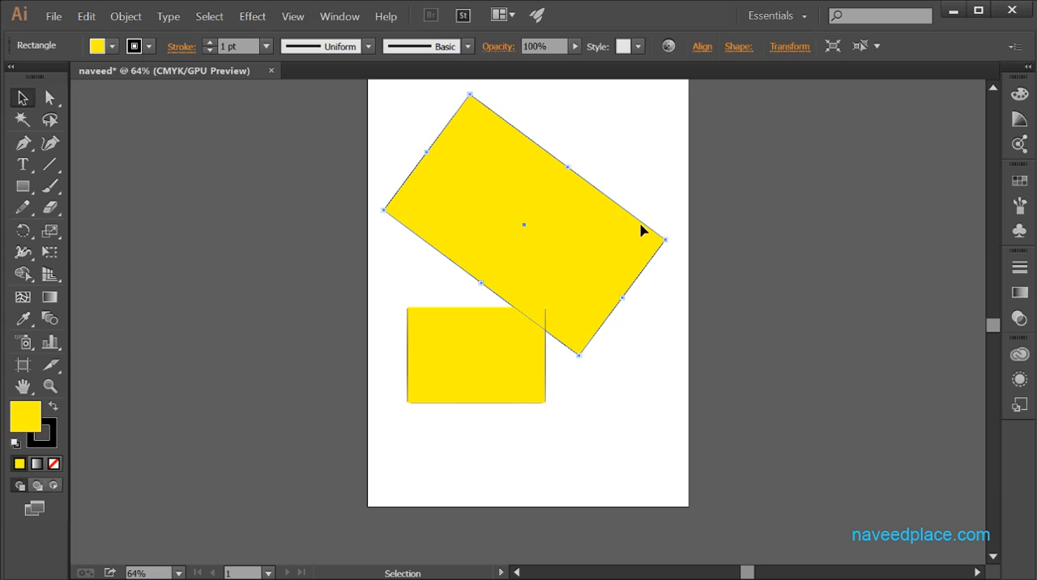
- Delete the rotated rectangle and activate the Direct Selection tool
key("Delete")
left_click(51, 98)
left_click(53, 99)
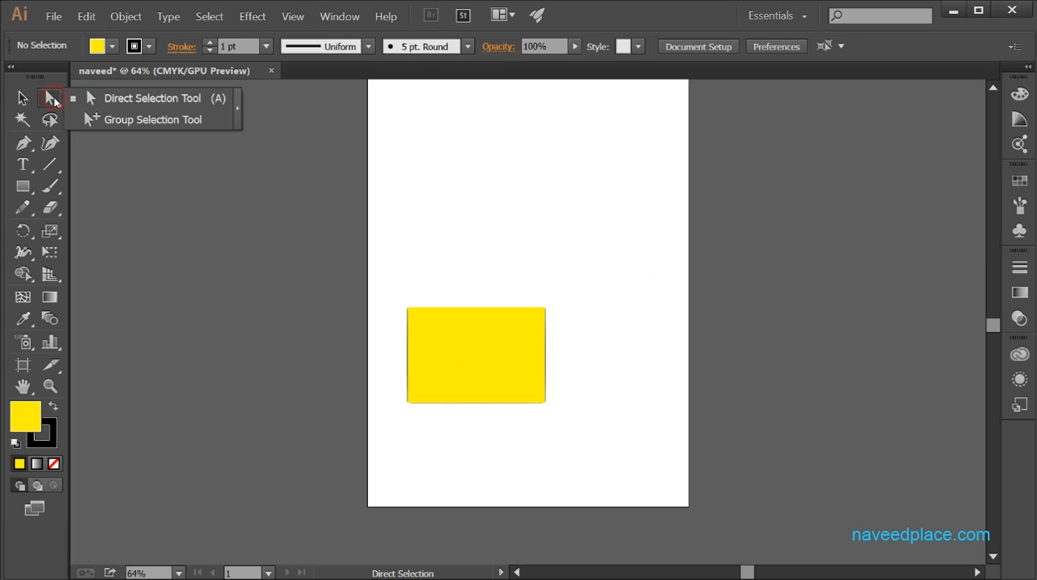
- Select the remaining rectangle's upper-left anchor point with the Direct Selection tool, and the whole rectangle with the Selection tool
left_click(50, 387)
left_click(485, 358)
left_click(485, 357)
left_click(485, 358)
left_click_drag(49, 97, 83, 101)
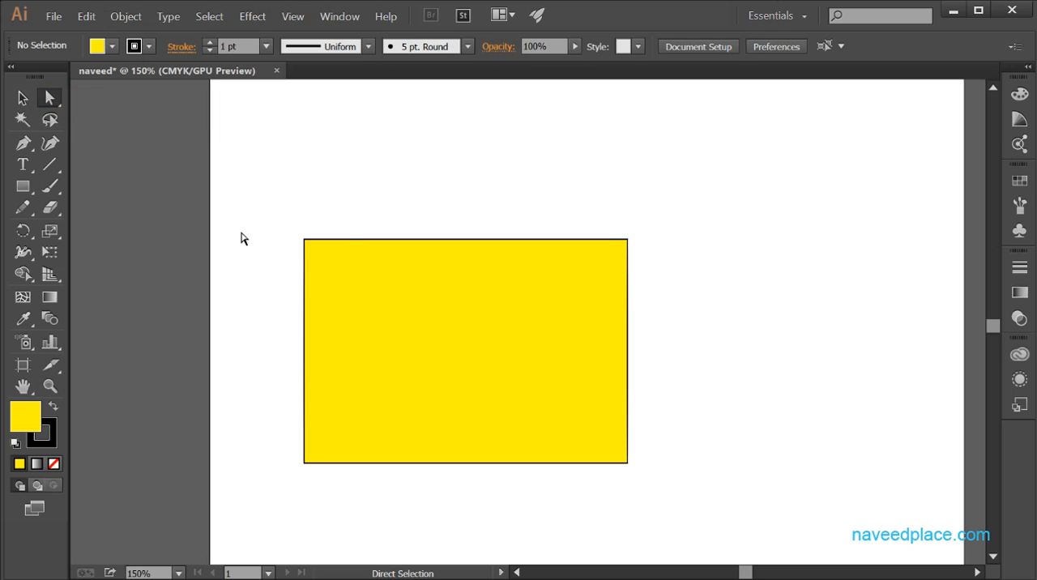
left_click(304, 240)
left_click(23, 97)
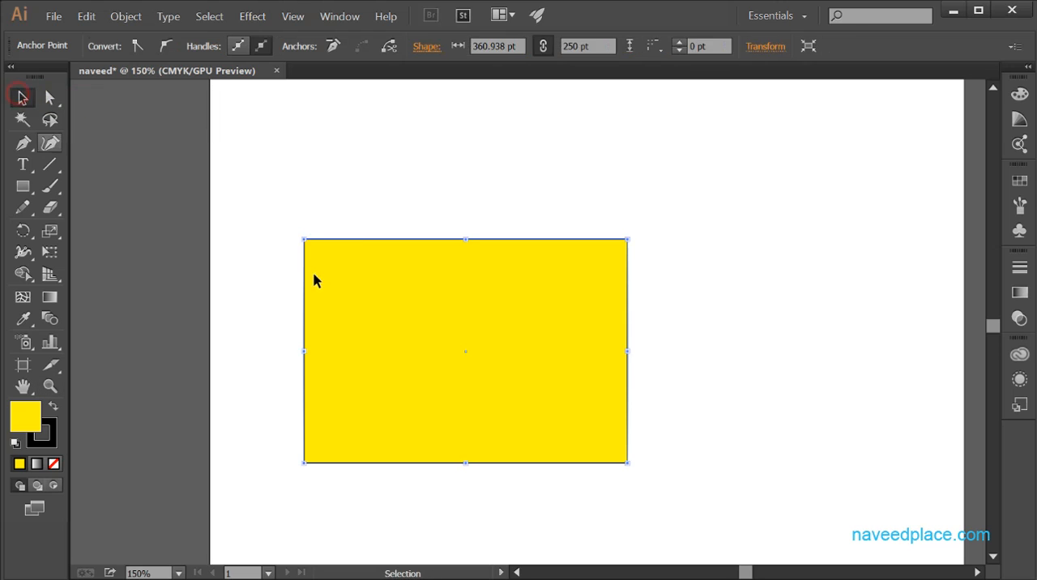
left_click(394, 280)
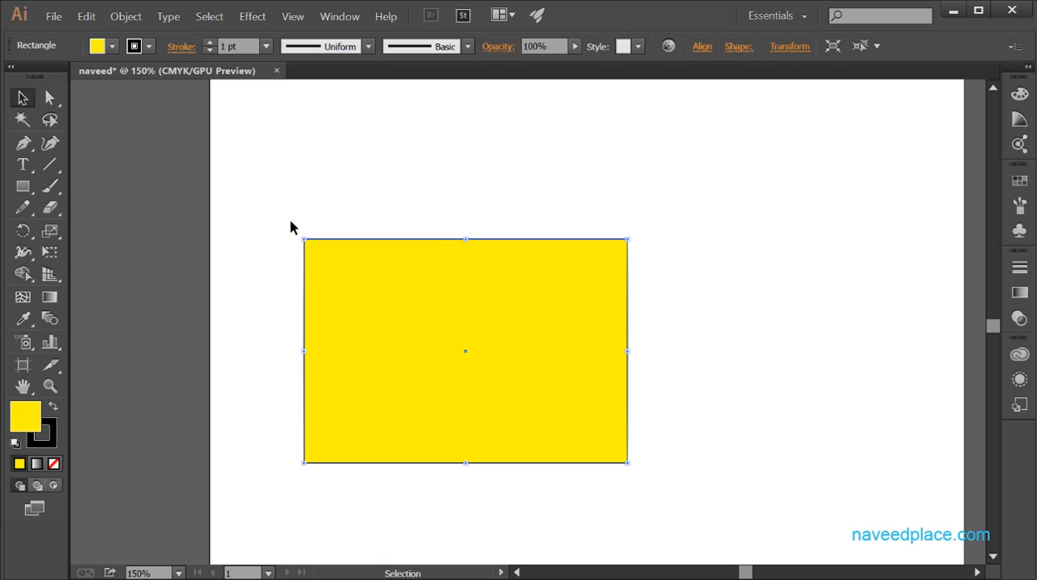
- Reshape the rectangle with the Direct Selection tool, moving its upper-left corner up and right and its upper-right corner inward toward the lower left
left_click_drag(49, 98, 134, 99)
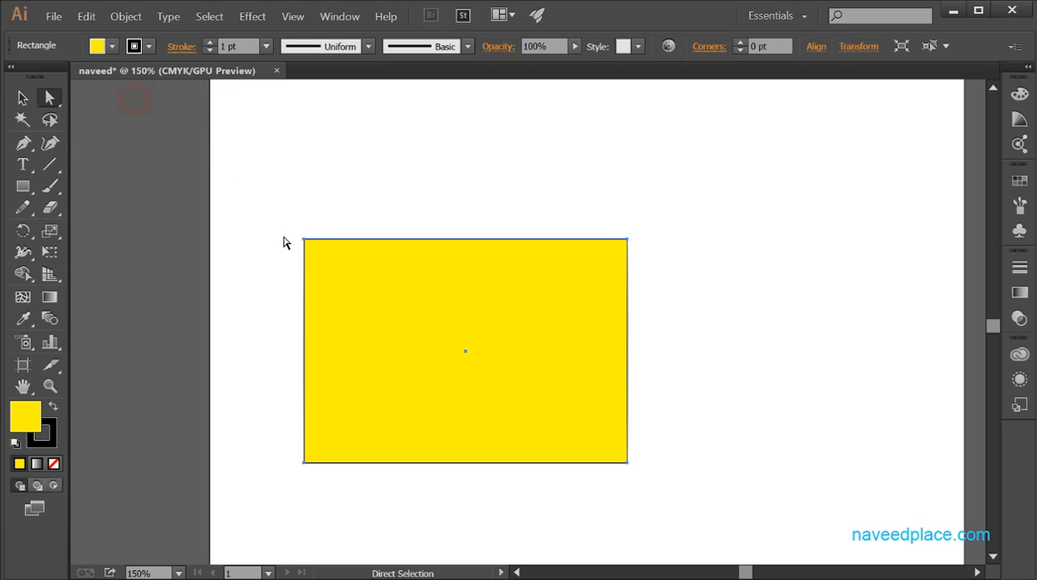
left_click_drag(301, 238, 344, 287)
left_click_drag(269, 204, 353, 290)
left_click_drag(305, 240, 331, 190)
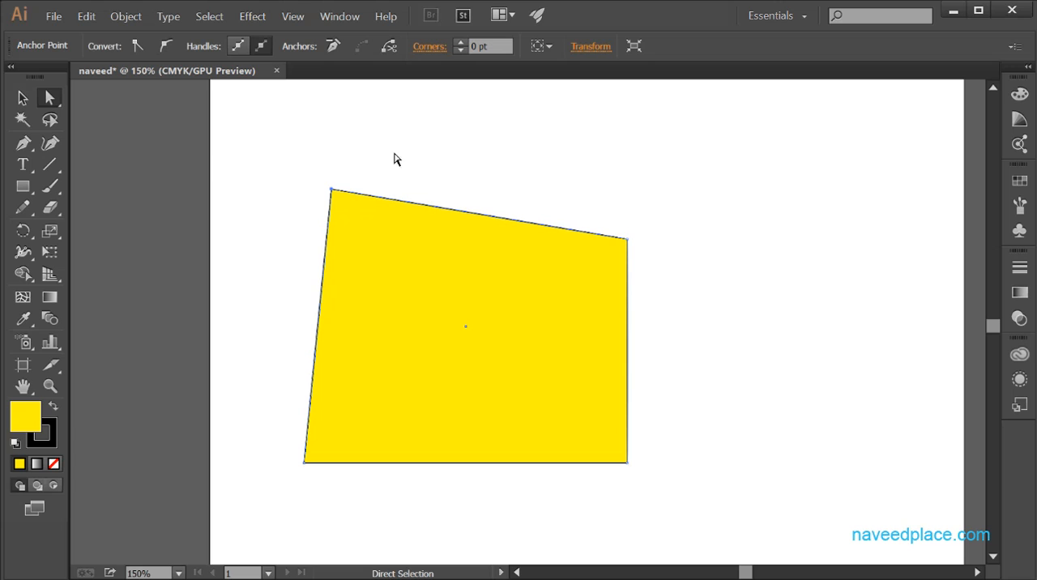
left_click_drag(627, 240, 388, 395)
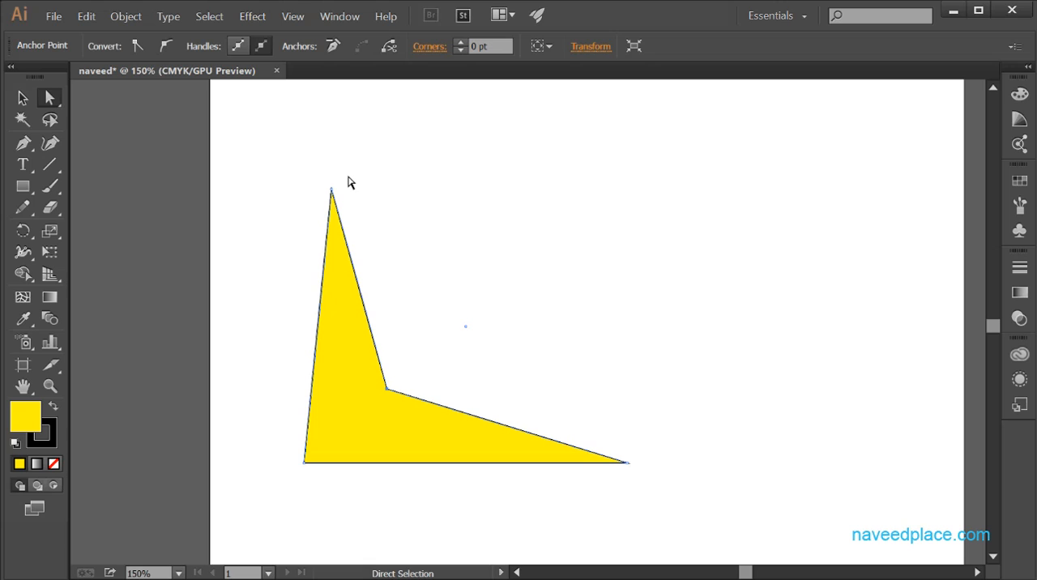
- Delete the reshaped yellow shape from the artboard
left_click_drag(49, 99, 74, 99)
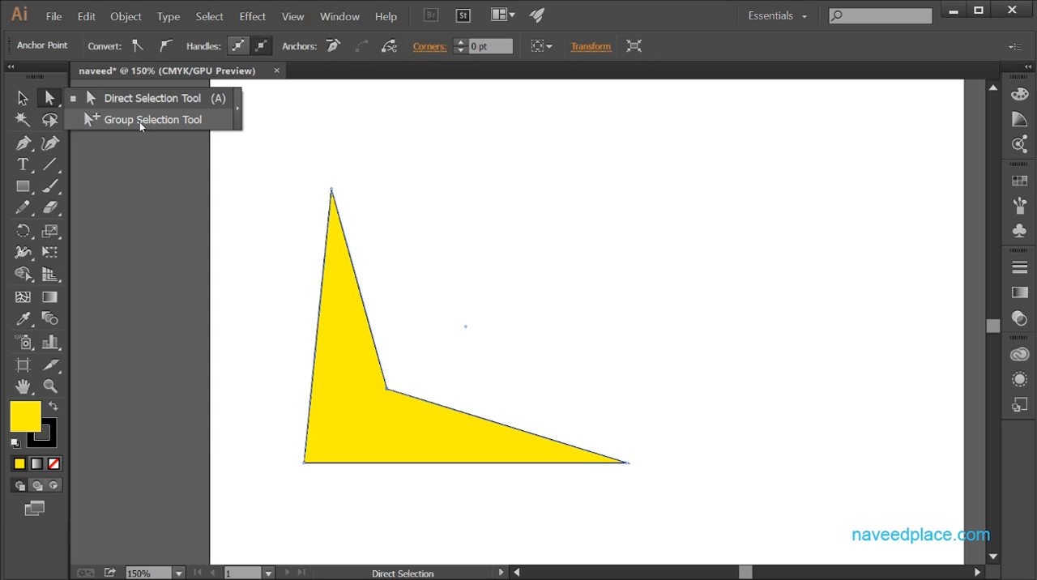
left_click(345, 306)
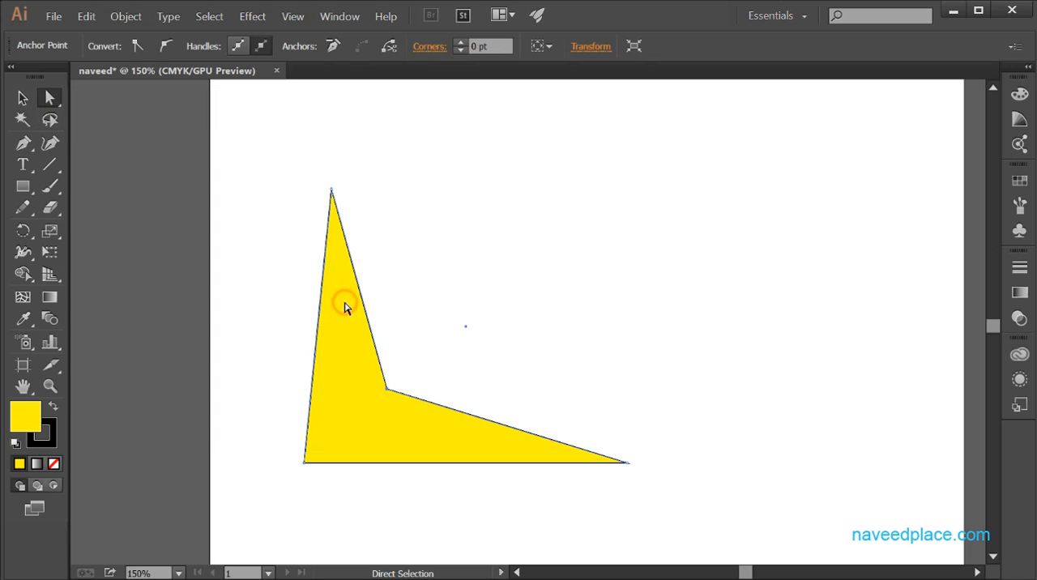
key("Delete")
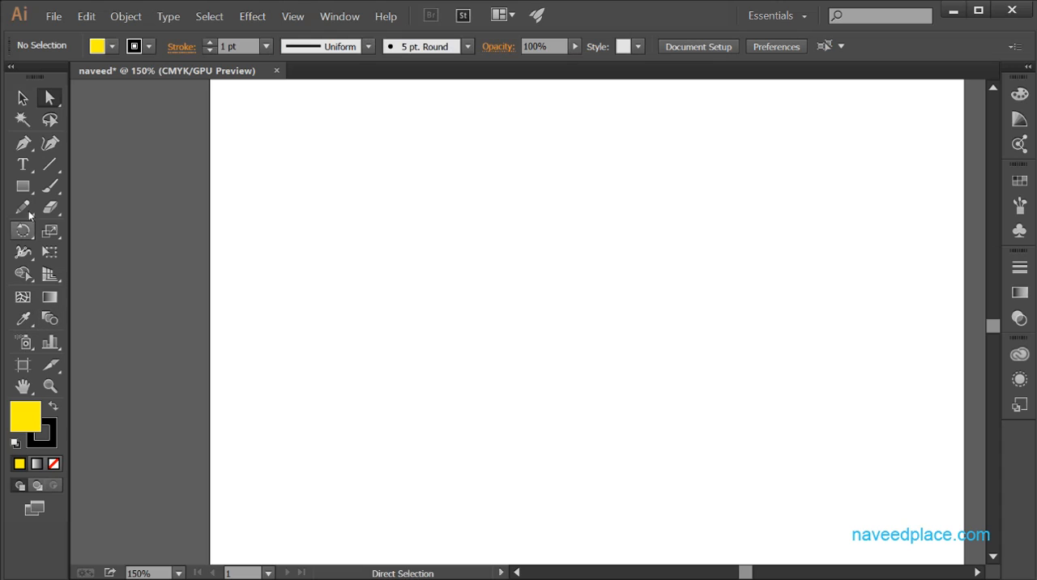
- Draw two yellow rectangles side by side, making the right one wider than the left
left_click(24, 186)
left_click(93, 186)
left_click_drag(267, 185, 406, 328)
left_click_drag(536, 188, 710, 329)
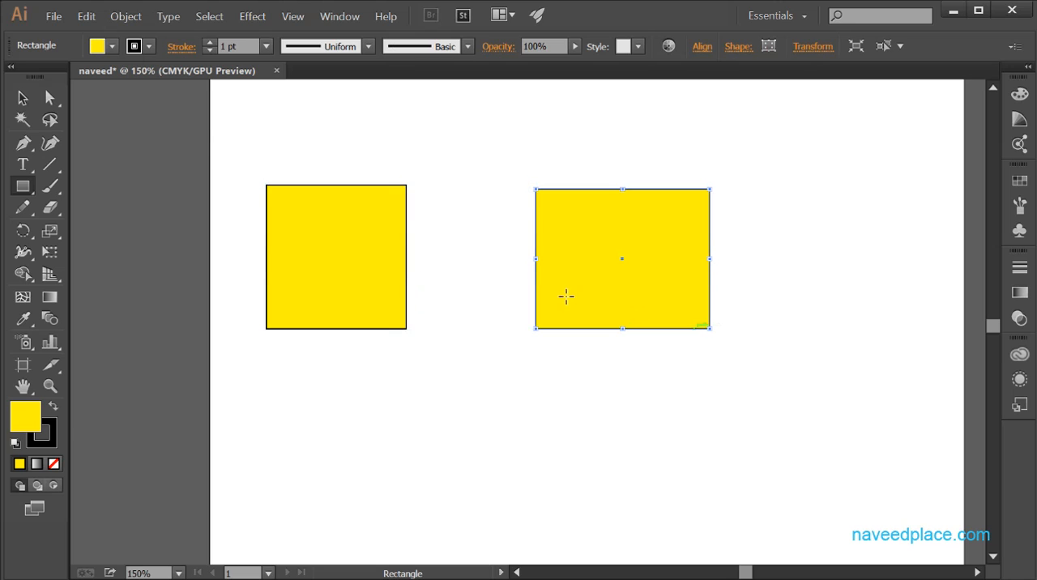
- Select both rectangles and combine them into one group
left_click(20, 99)
left_click_drag(195, 132, 727, 350)
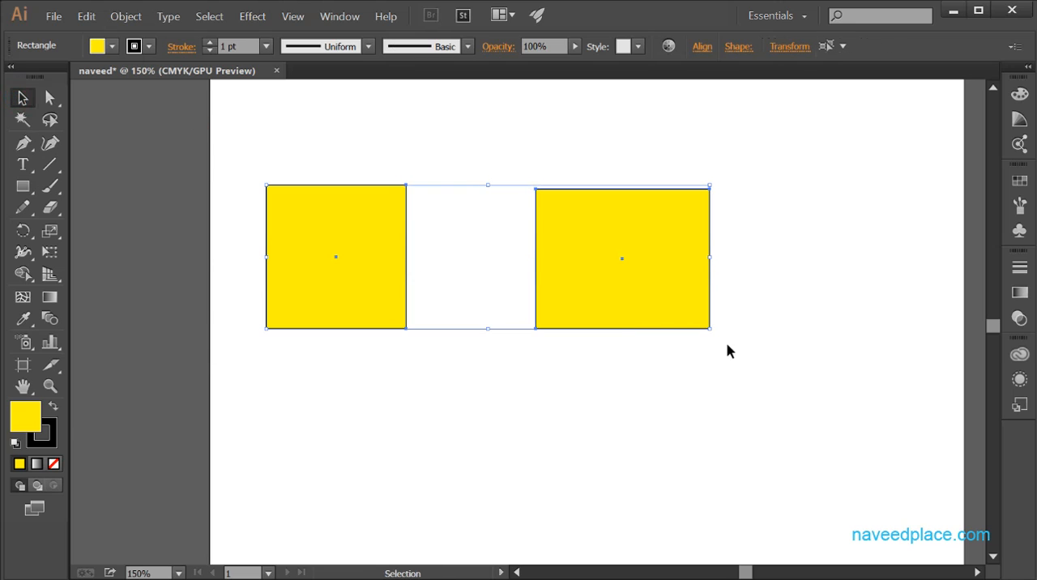
left_click(127, 17)
left_click(133, 67)
left_click(558, 495)
- Select the grouped rectangles and move them around together, placing them lower on the artboard
left_click(331, 277)
left_click_drag(354, 292, 256, 318)
left_click_drag(474, 289, 576, 258)
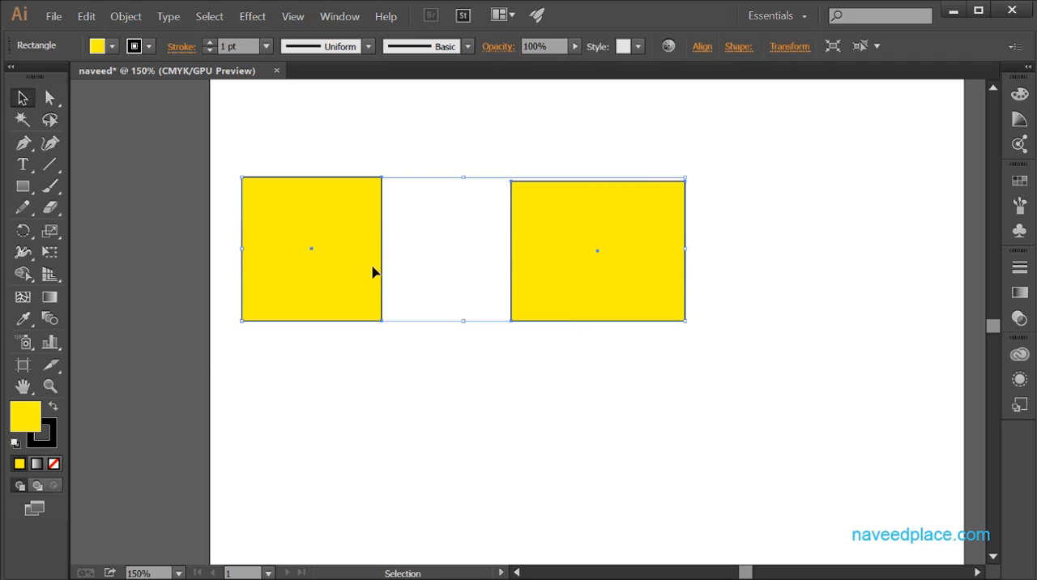
left_click_drag(348, 268, 348, 357)
- Stretch the group wider to the right and rotate it slightly counterclockwise
left_click_drag(686, 338, 811, 338)
left_click(816, 265)
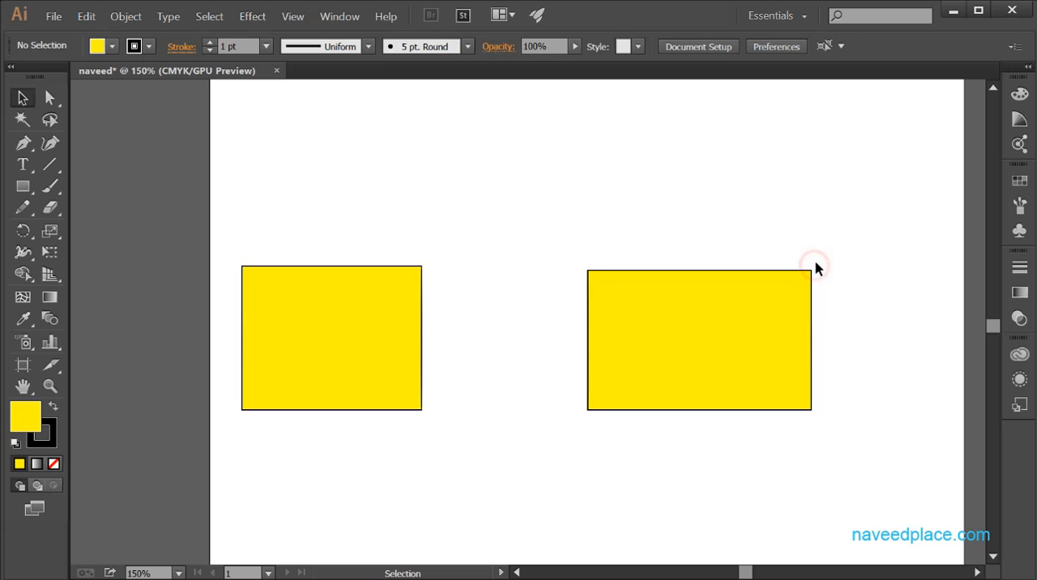
left_click(801, 279)
mouse_move(817, 262)
left_mouse_down()
mouse_move(819, 324)
mouse_move(814, 253)
left_mouse_up()
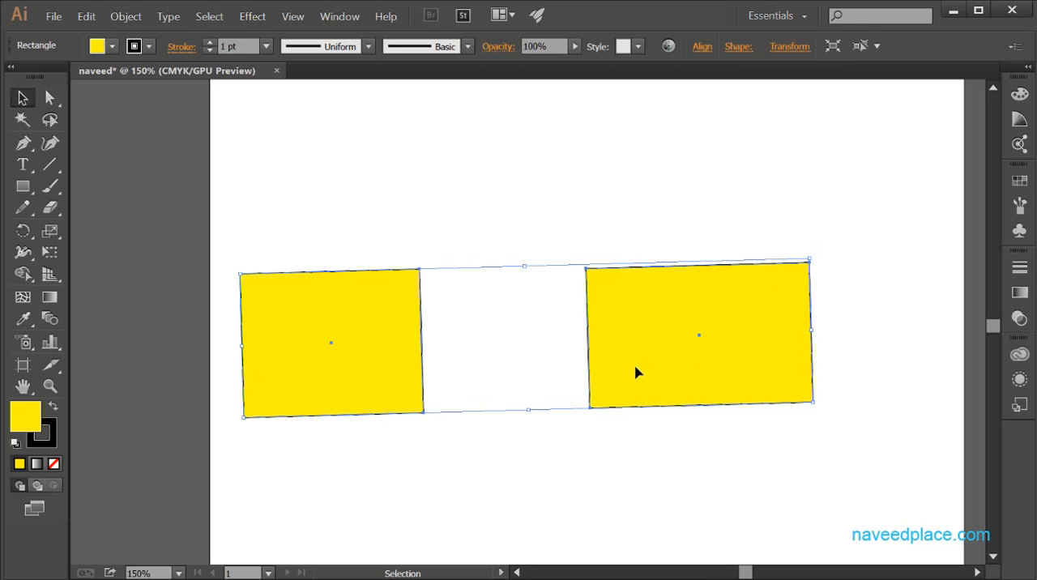
- Move the rotated group upward and reselect it as a whole
left_click_drag(637, 364, 639, 318)
left_click(579, 463)
left_click(359, 325)
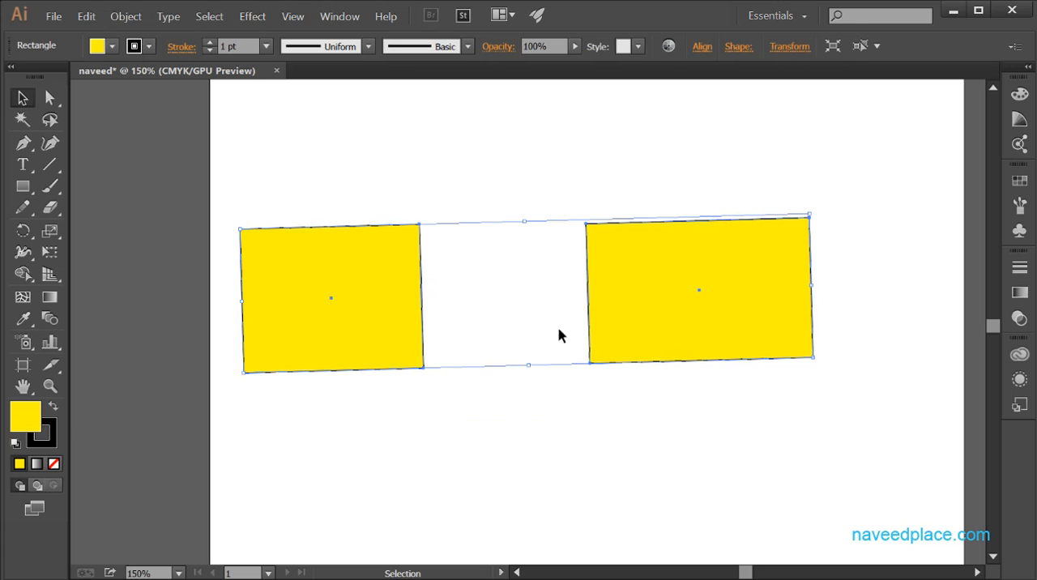
left_click(627, 441)
left_click(345, 330)
- Use the Group Selection tool to move the wider rectangle up and left independently of its group
left_click_drag(50, 98, 125, 127)
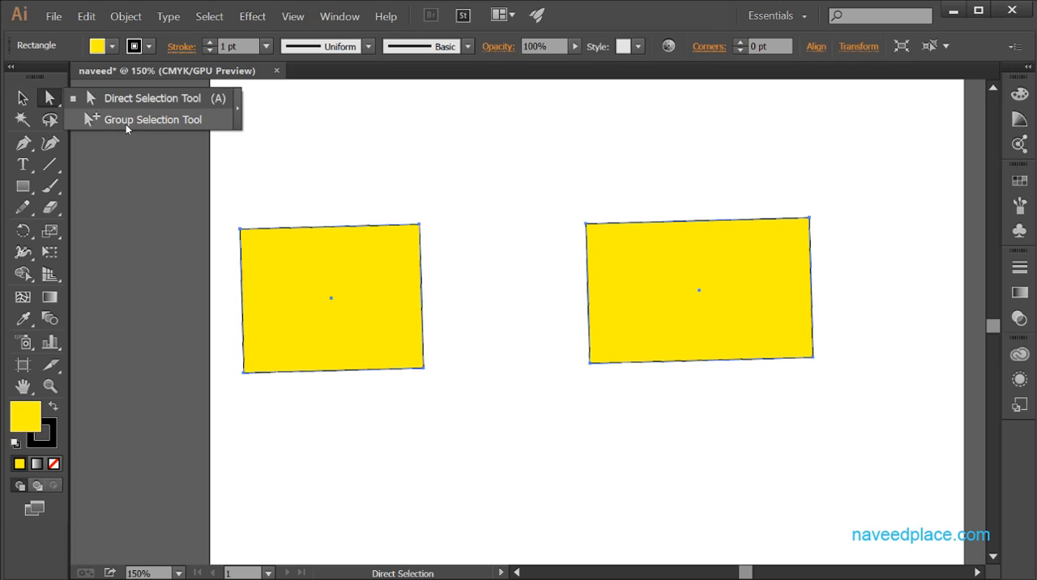
left_click(109, 191)
left_click(53, 103)
left_click(161, 121)
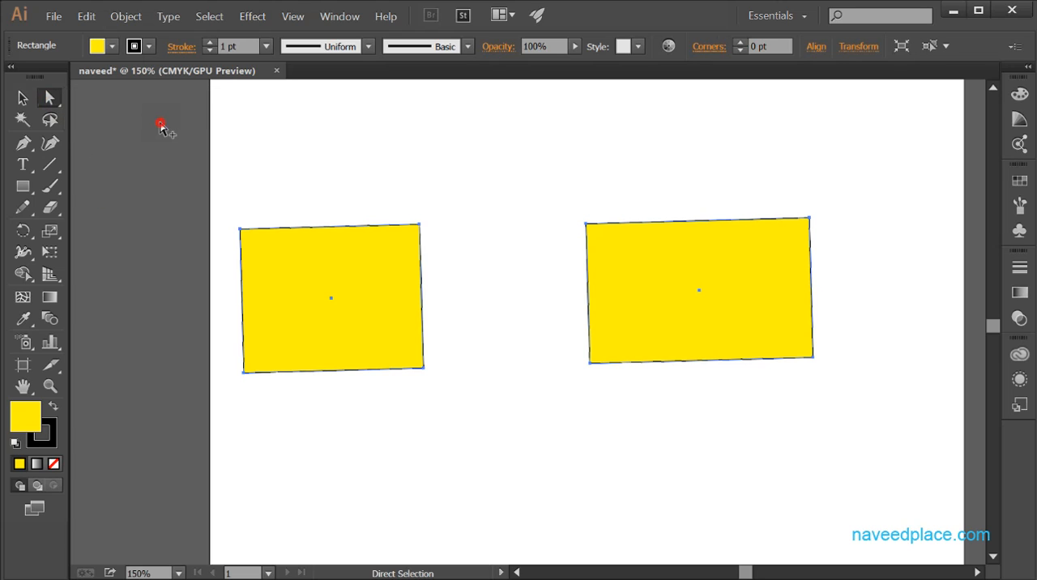
left_click(359, 326)
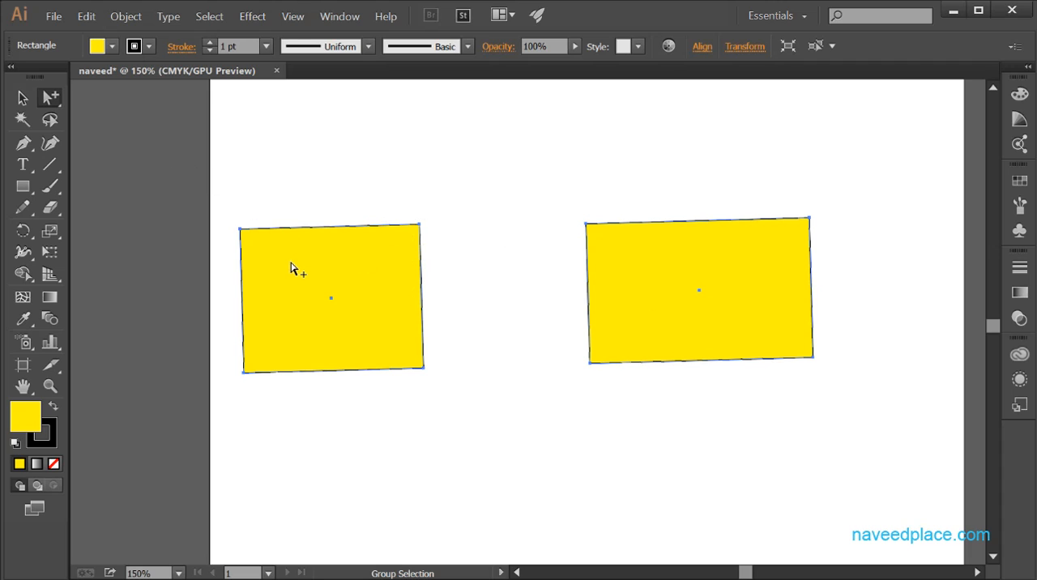
left_click(398, 260)
left_click_drag(397, 260, 329, 195)
- Move the smaller rectangle on its own to a spot below and left of the wider one
left_click(463, 347)
left_click_drag(313, 247, 710, 404)
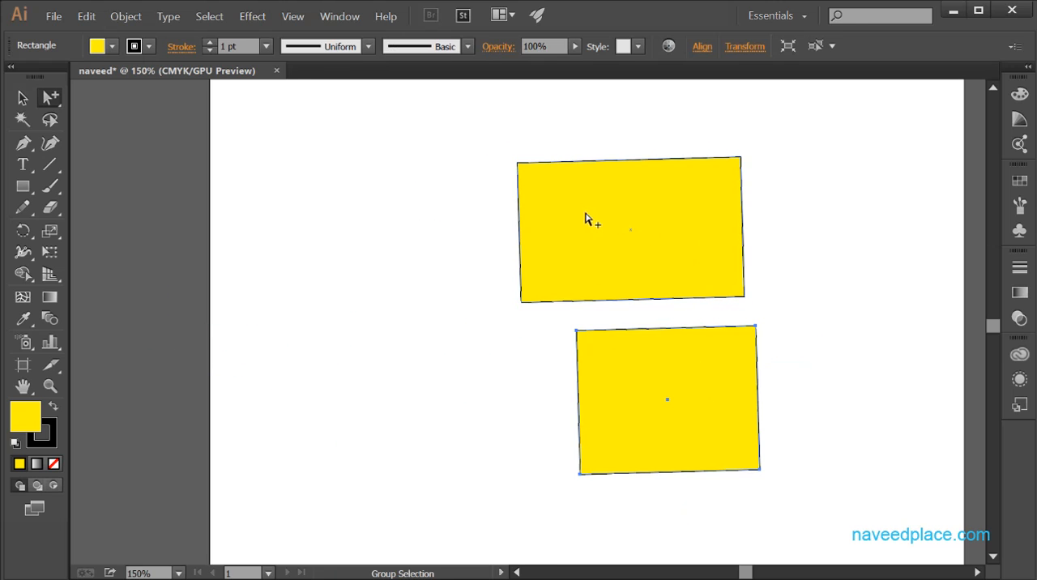
left_click_drag(644, 395, 463, 400)
left_click(54, 99)
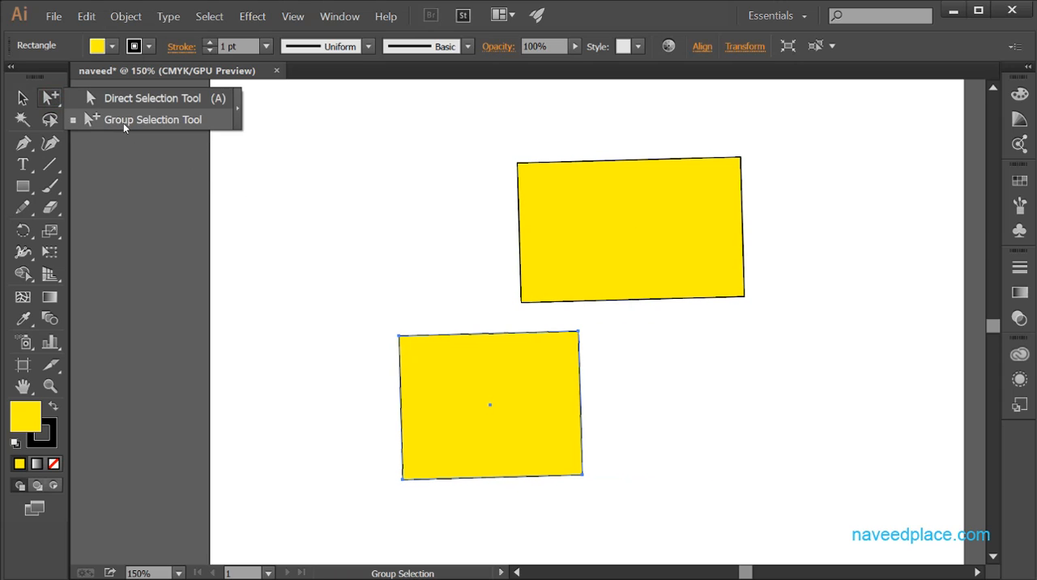
left_click(535, 423)
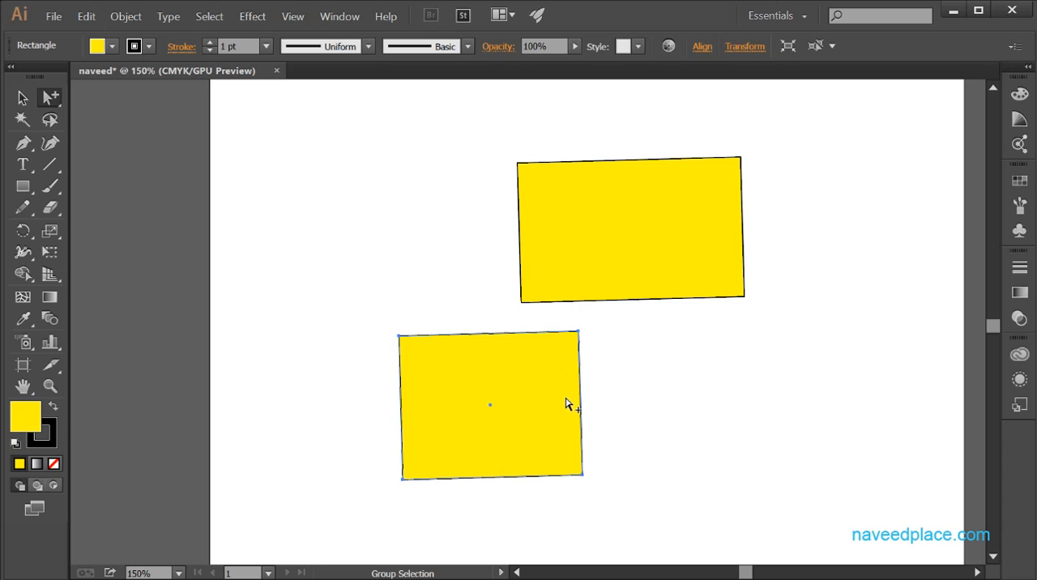
left_click(47, 101)
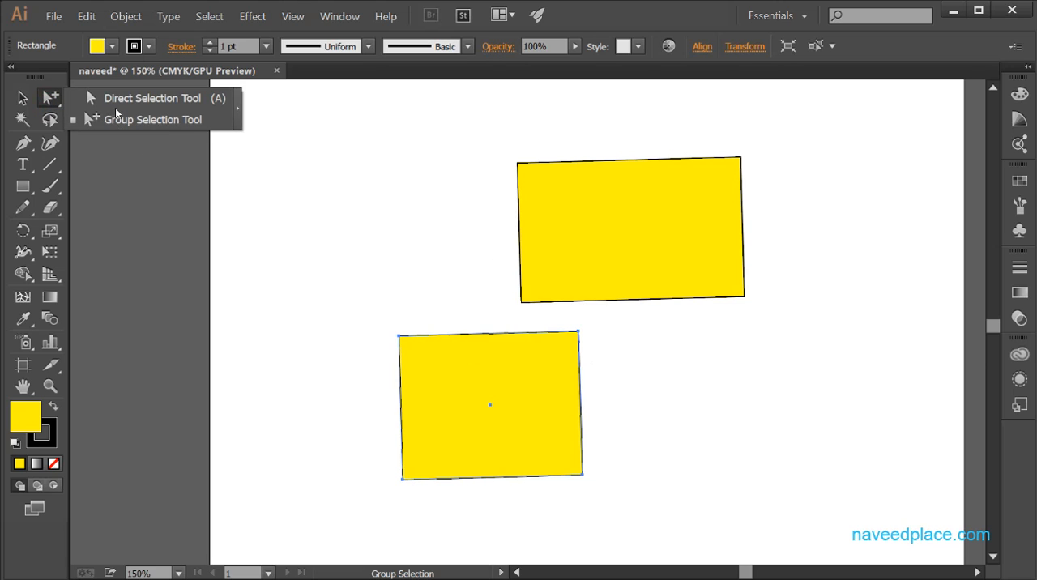
left_click(846, 352)
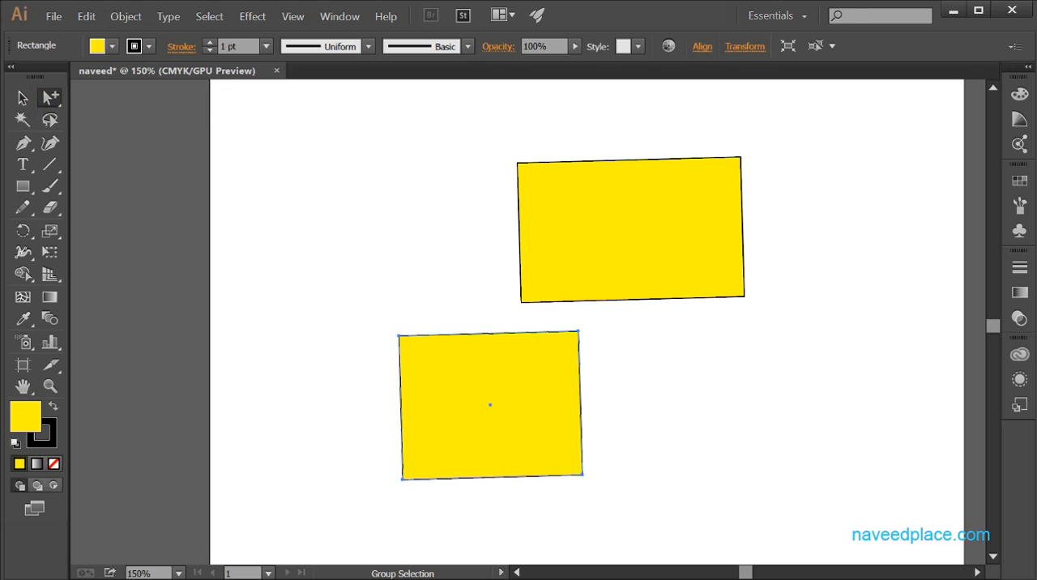
- Move the smaller rectangle up to the left of the wider one, and select the whole group with the Selection tool
left_click(21, 98)
left_click(517, 381)
mouse_move(459, 356)
left_mouse_down()
mouse_move(309, 244)
mouse_move(306, 226)
left_mouse_up()
left_click(562, 328)
left_click(369, 280)
left_click(612, 205, "shift")
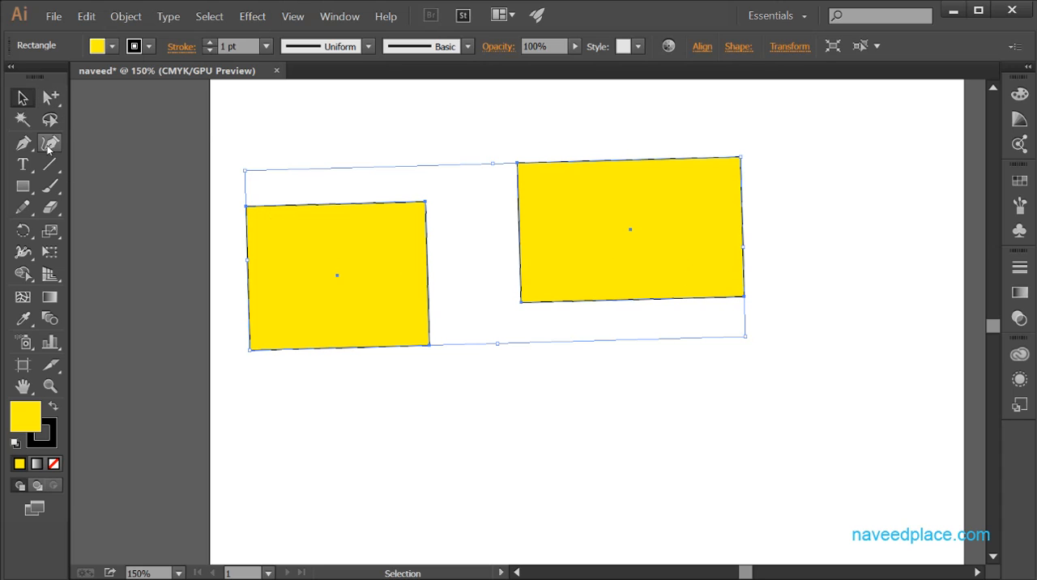
- Deselect the group and reselect both rectangles together with the Selection tool
left_click(50, 97)
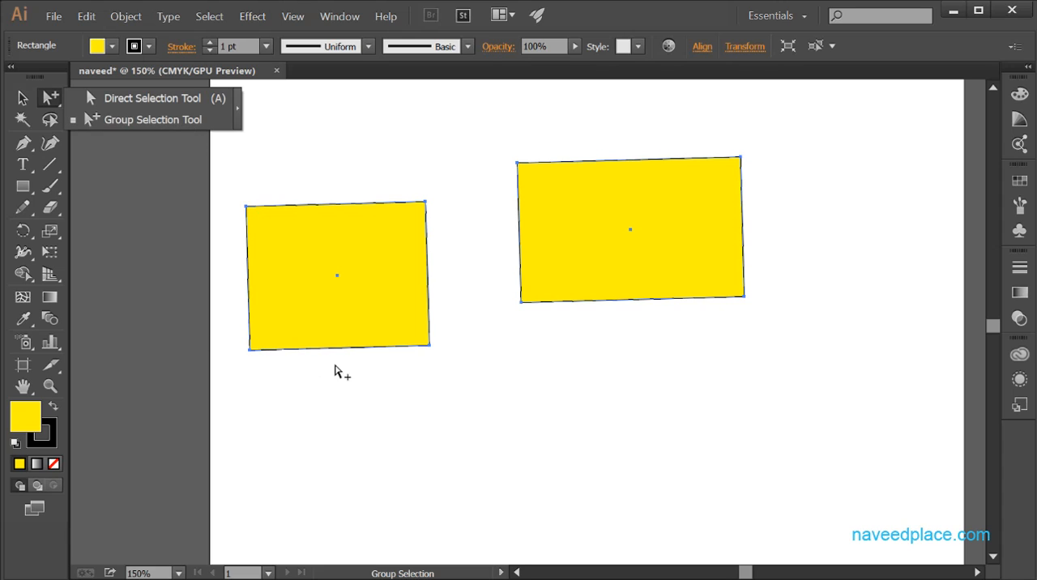
left_click(418, 397)
left_click(19, 98)
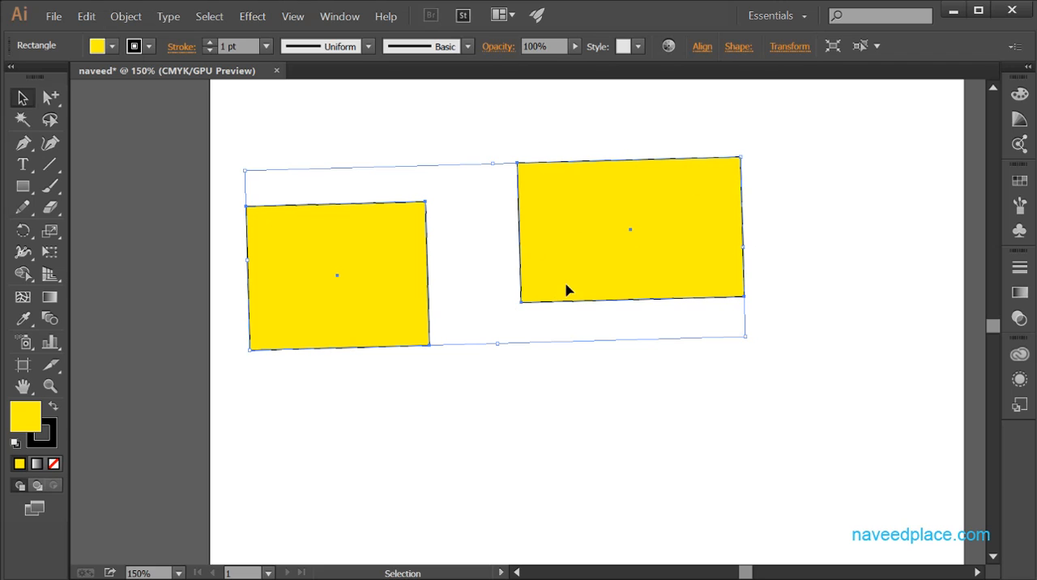
left_click(690, 440)
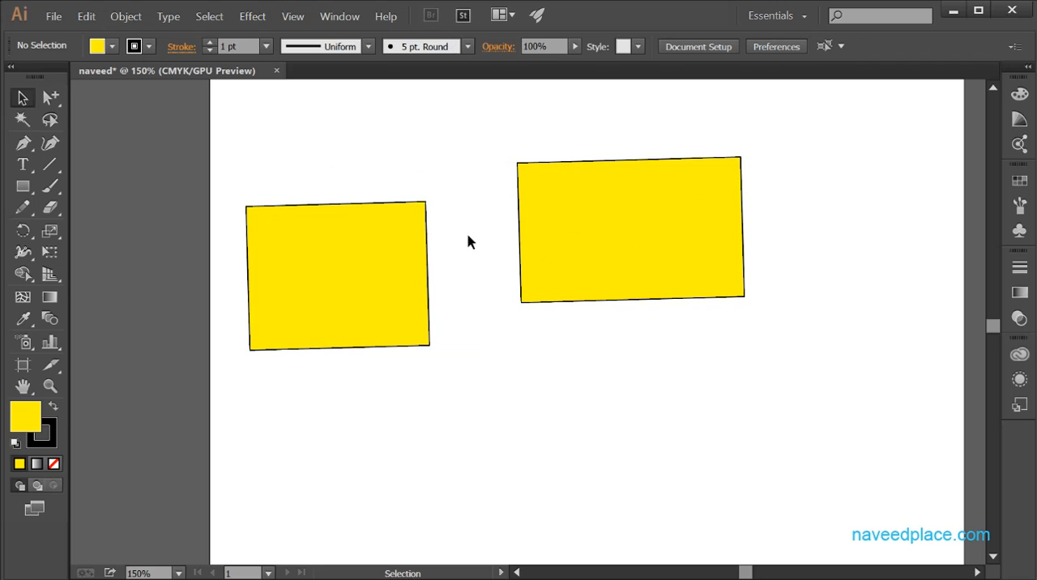
left_click(553, 251)
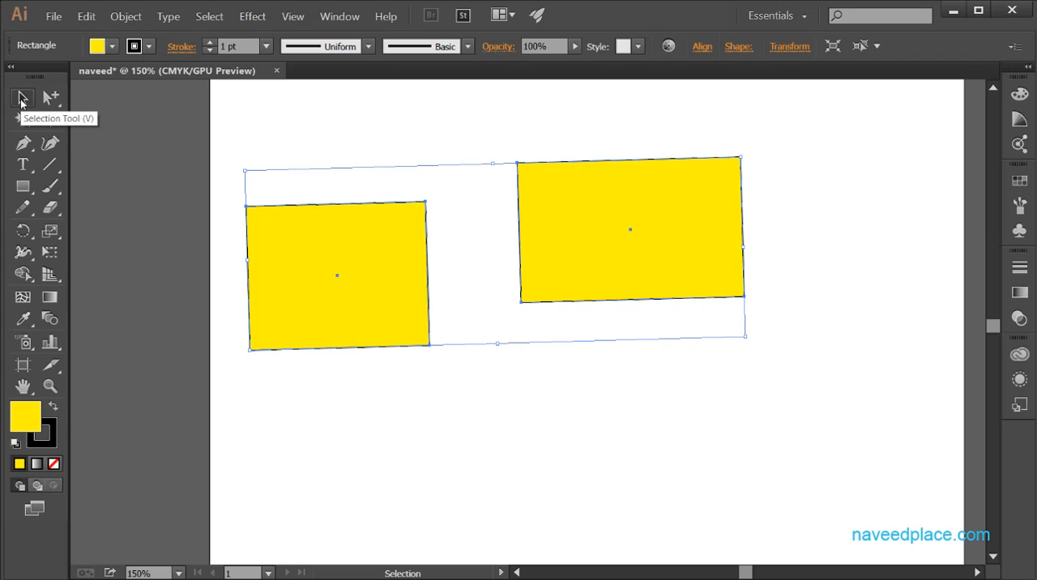
left_click_drag(50, 98, 92, 124)
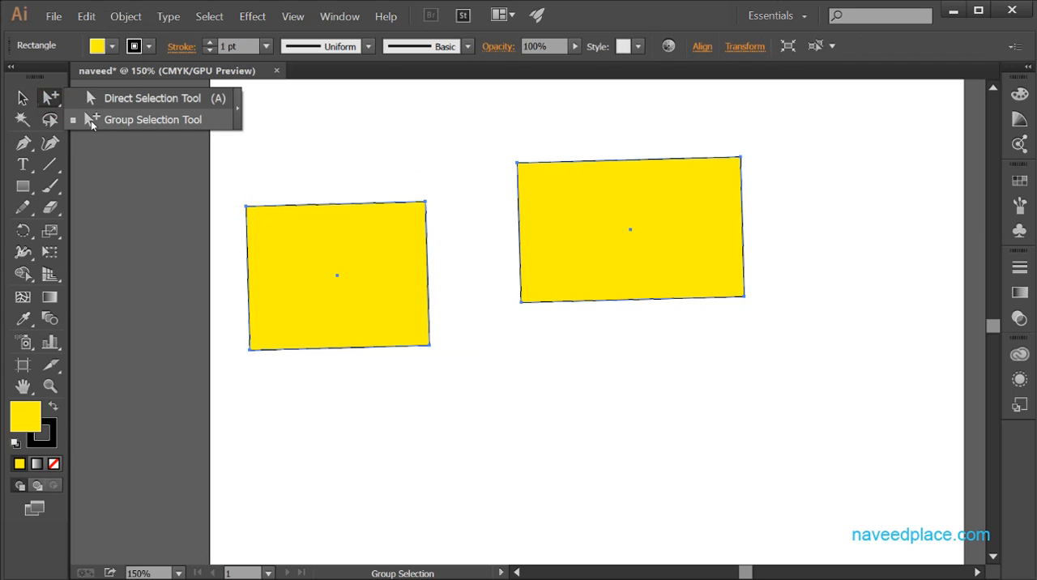
left_click(21, 99)
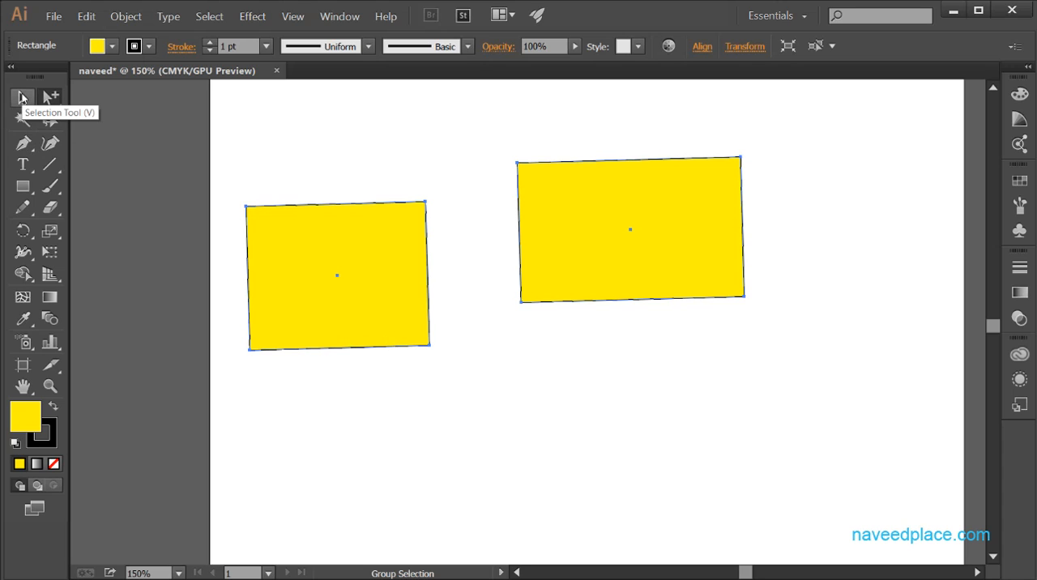
left_click(45, 99)
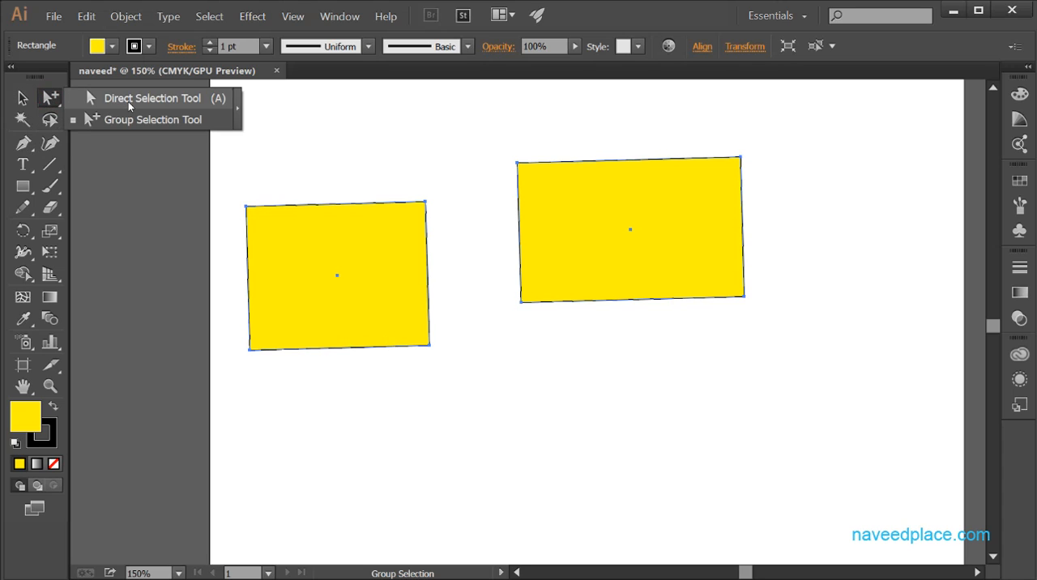